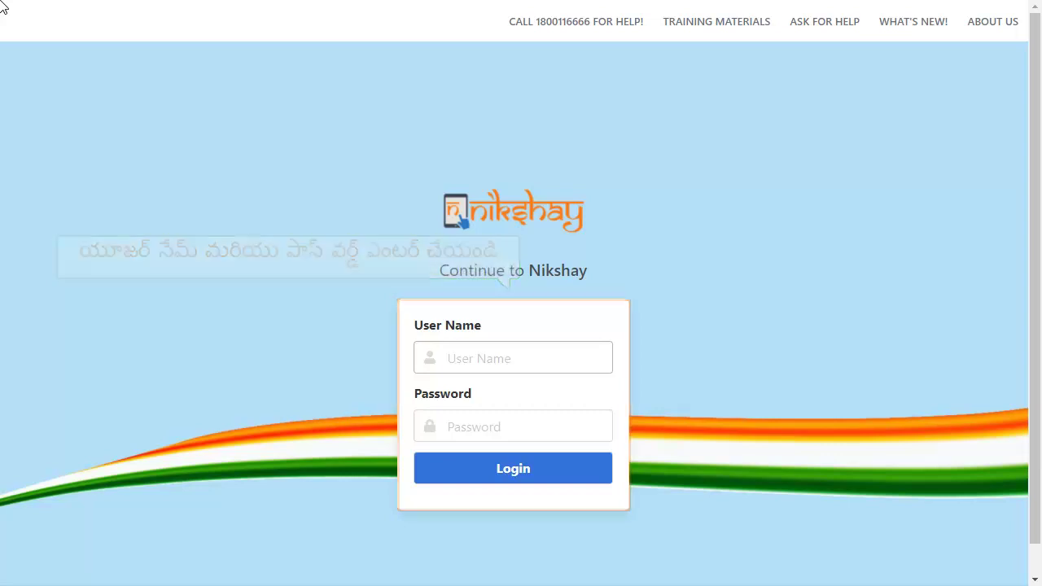
Log in to Nikshay with the account's user name and password
left_click(530, 367)
type("Dto-kadha")
left_click(532, 425)
type("********")
left_click(569, 468)
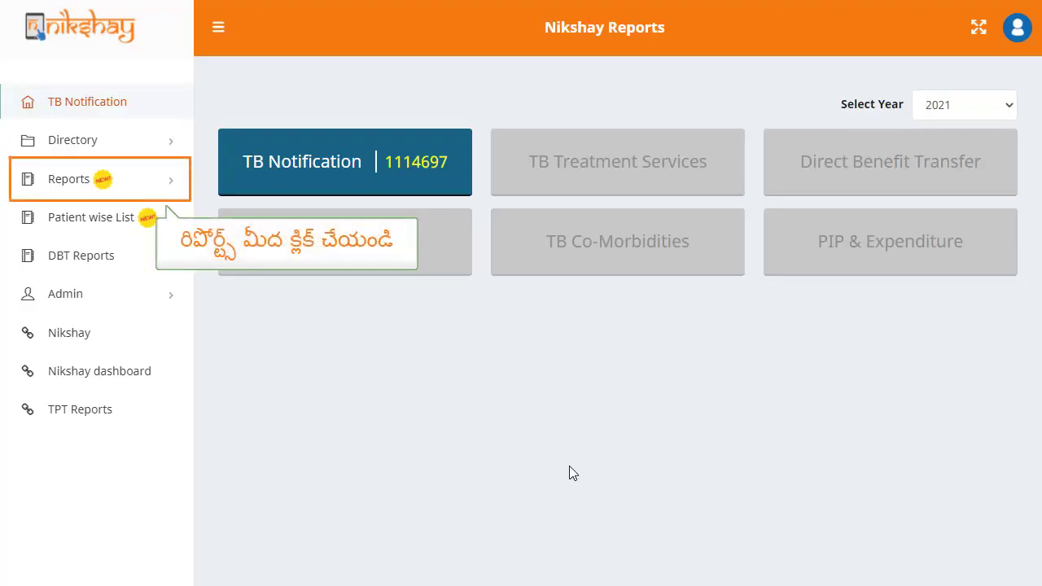
Open the Outcome Report from the list of available reports
left_click(59, 179)
left_click(189, 168)
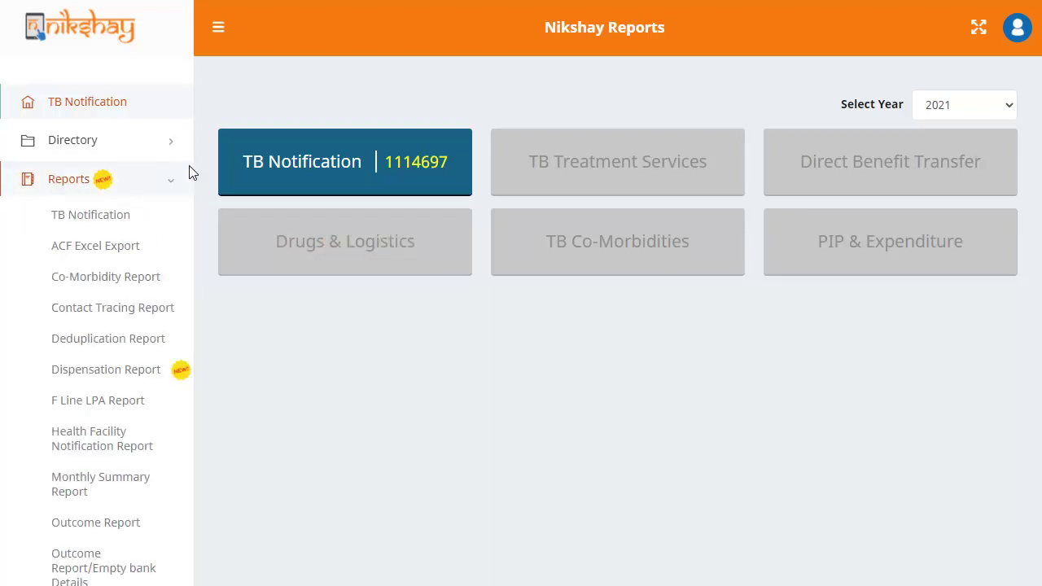
left_click_drag(193, 190, 191, 268)
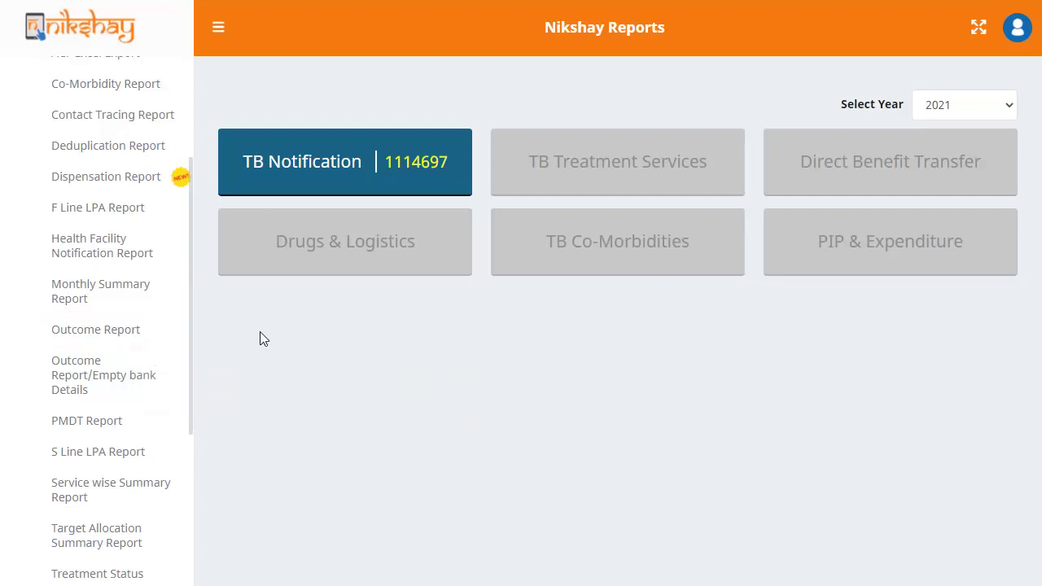
left_click(74, 330)
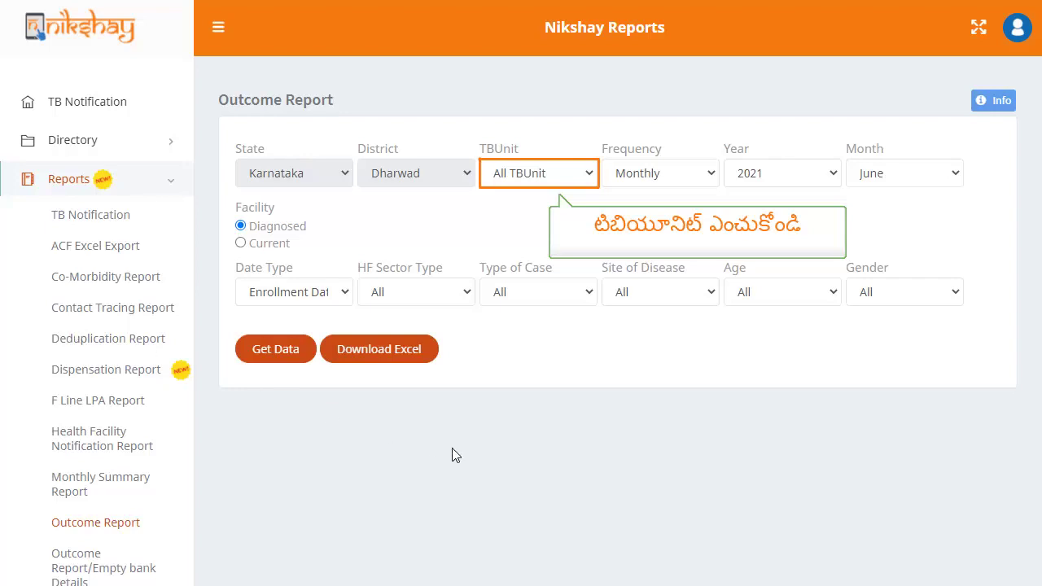
Set the outcome report's scope to All TBUnit with Monthly frequency for June 2019
left_click(538, 172)
left_click(530, 202)
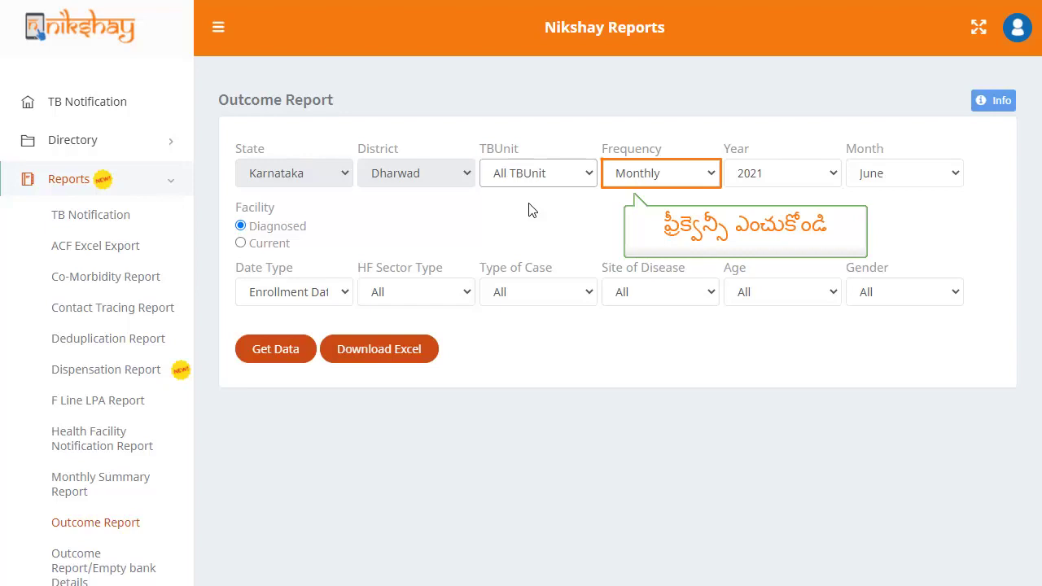
left_click(677, 167)
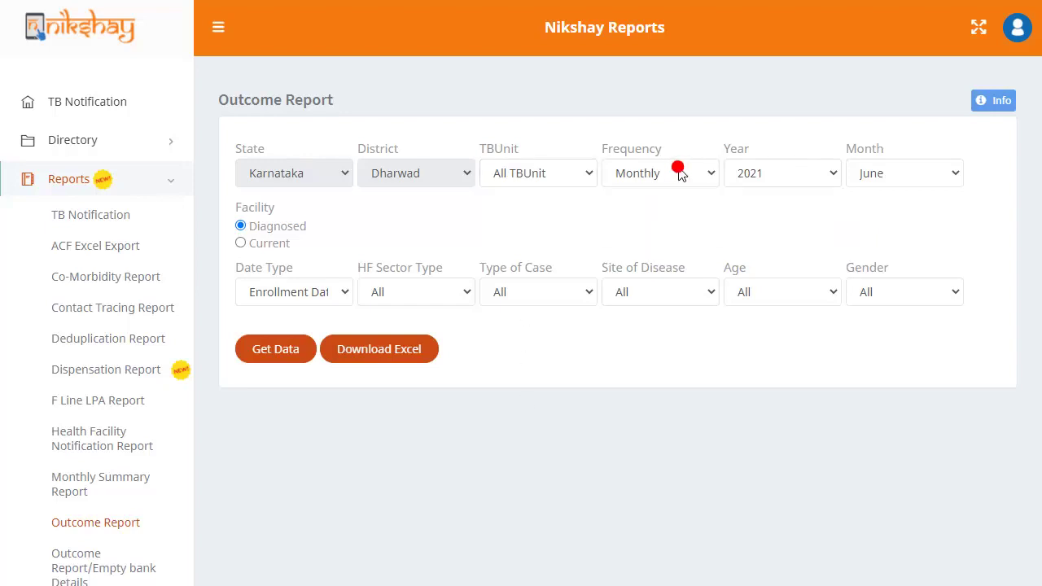
left_click(667, 202)
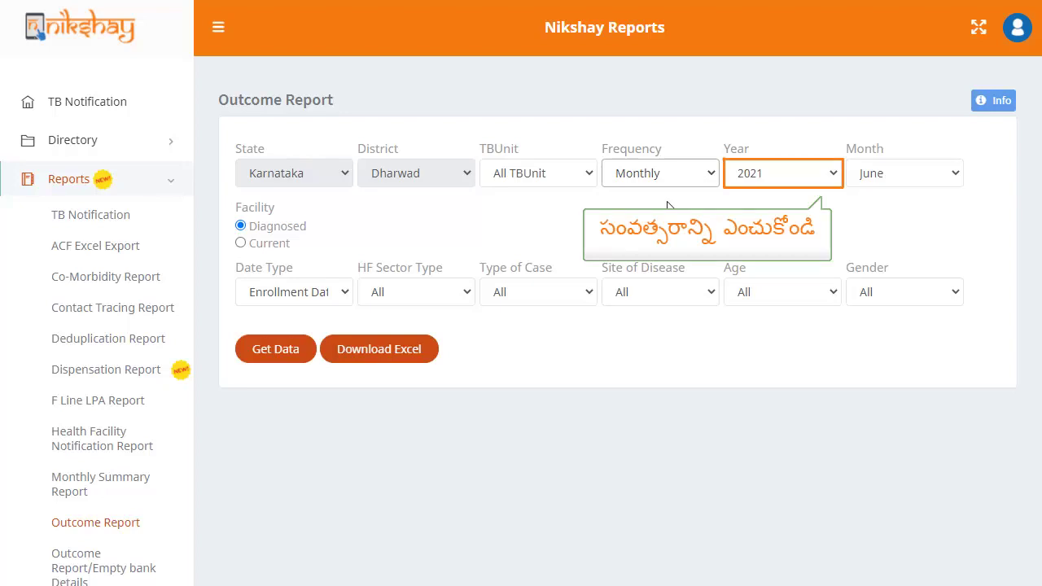
left_click(796, 167)
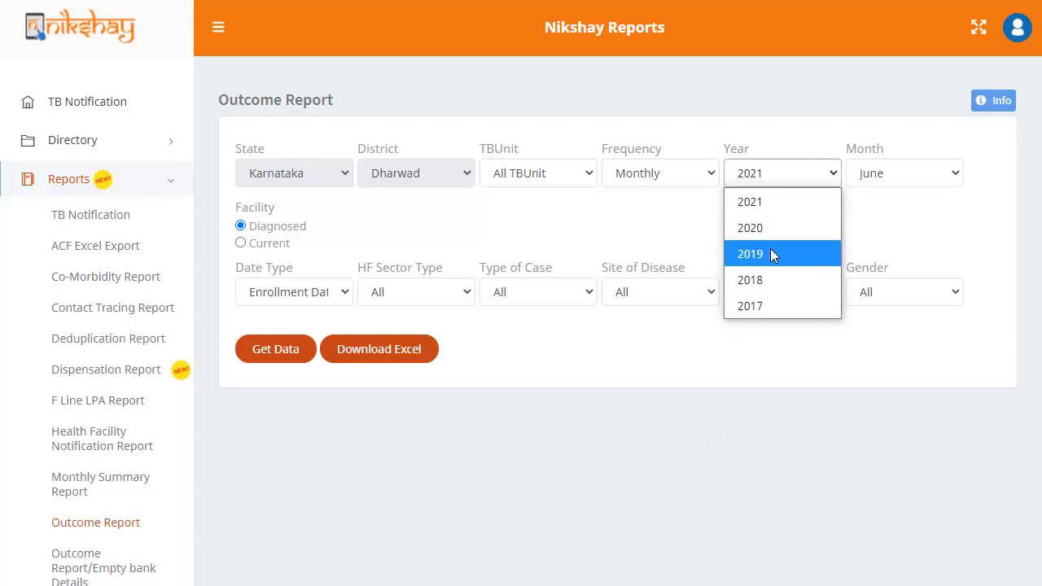
left_click(773, 253)
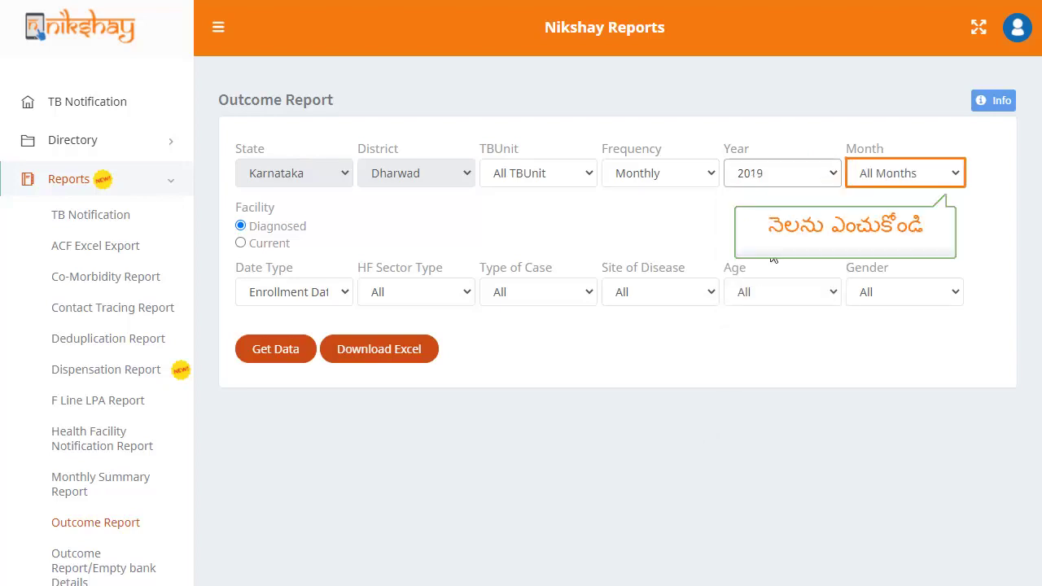
left_click(895, 172)
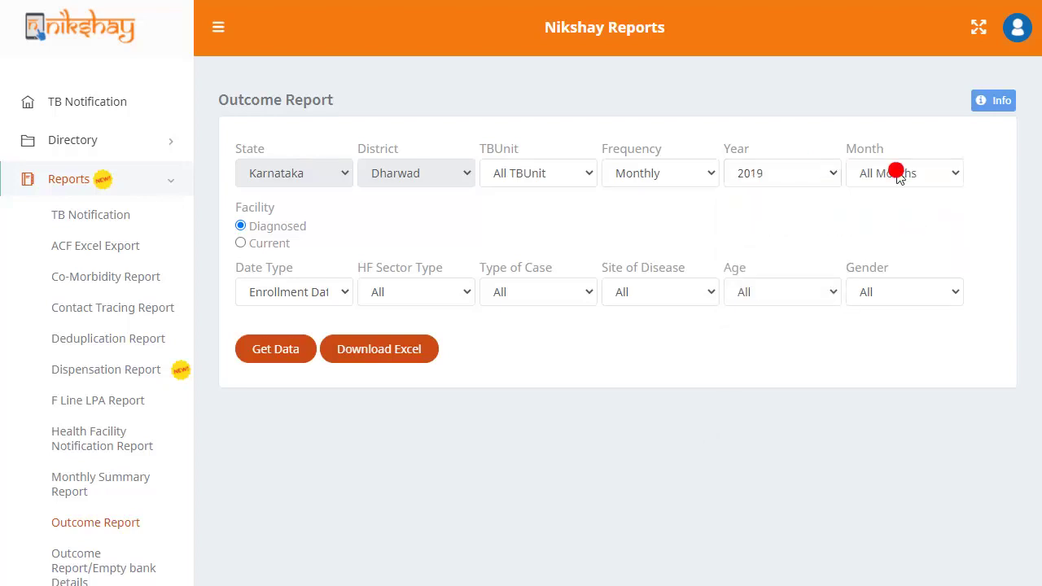
left_click(886, 358)
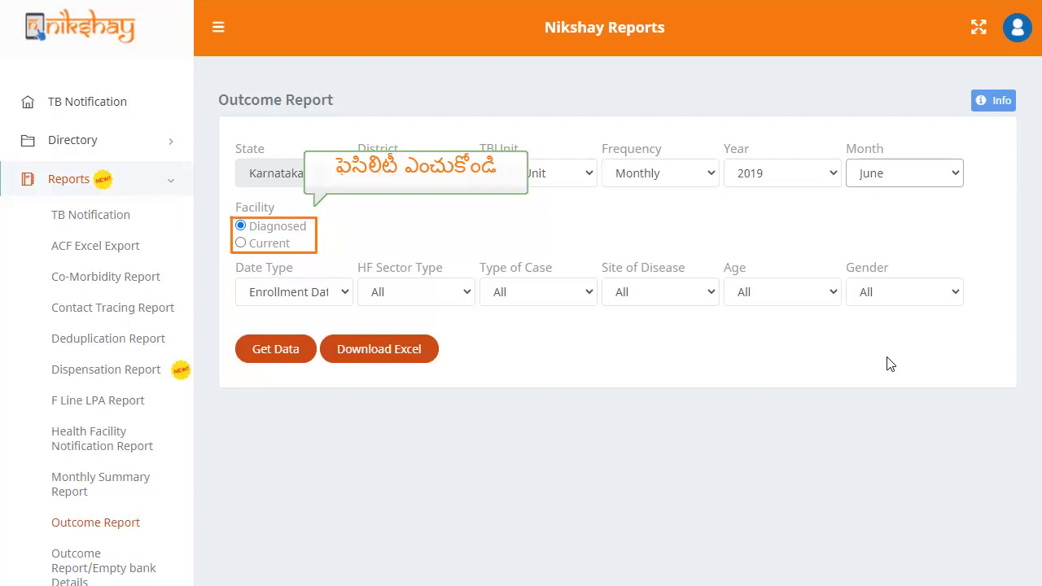
Filter the report by Diagnosed facility, Enrollment Date as date type, Public HF sector and DSTB as type of case
left_click(240, 226)
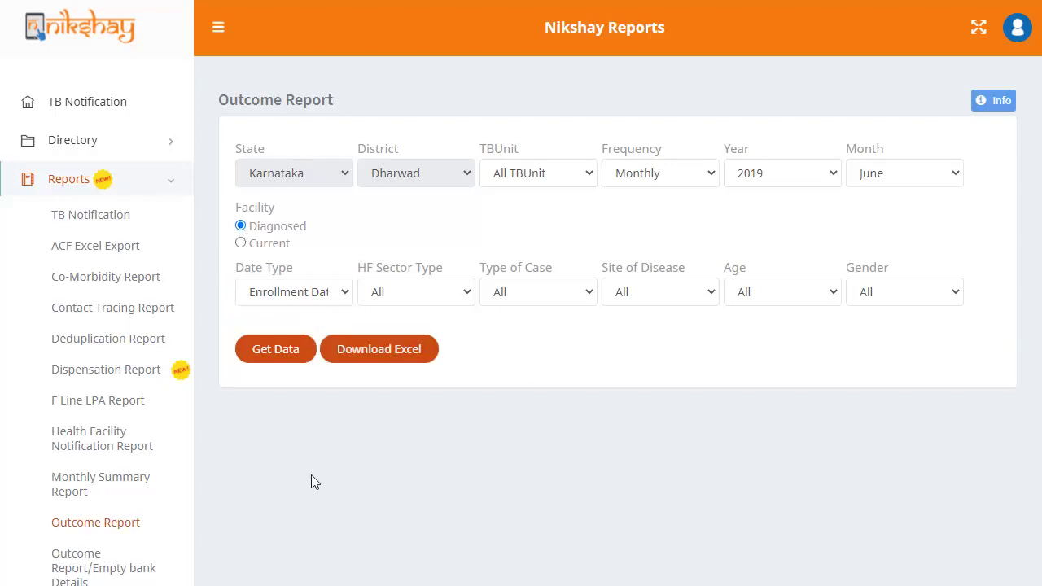
left_click(307, 291)
left_click(306, 322)
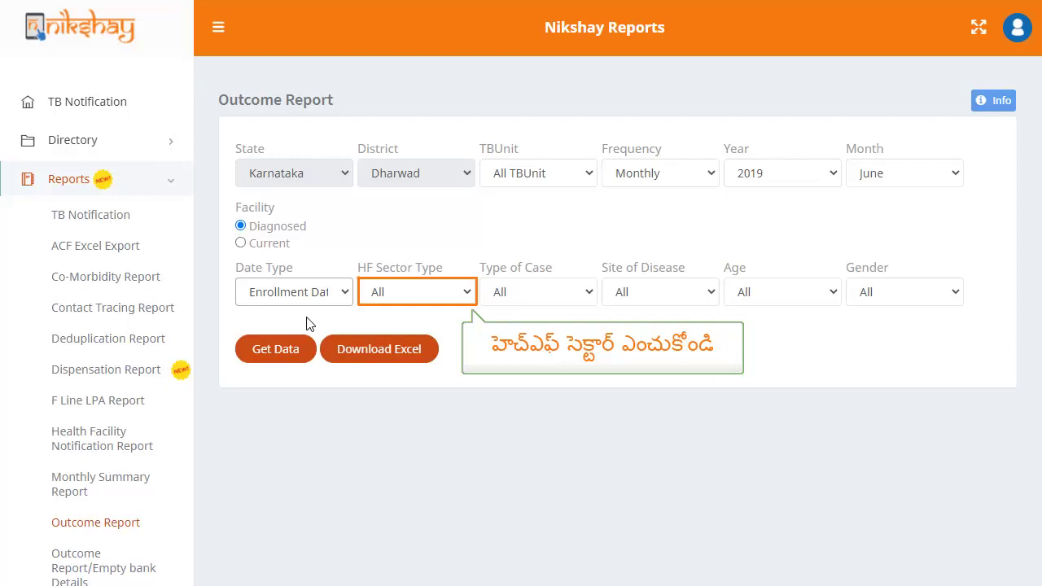
left_click(445, 290)
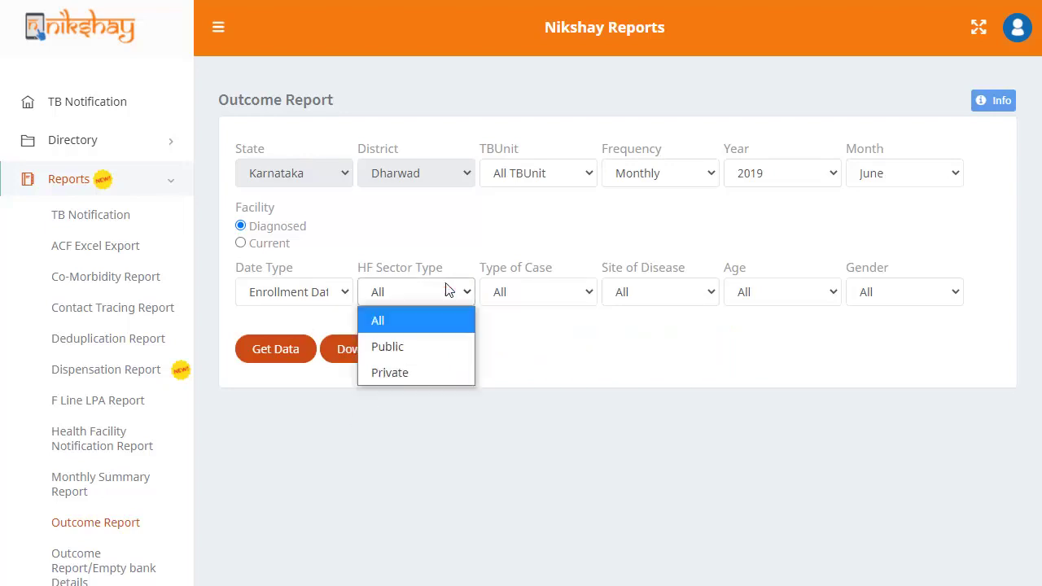
left_click(427, 347)
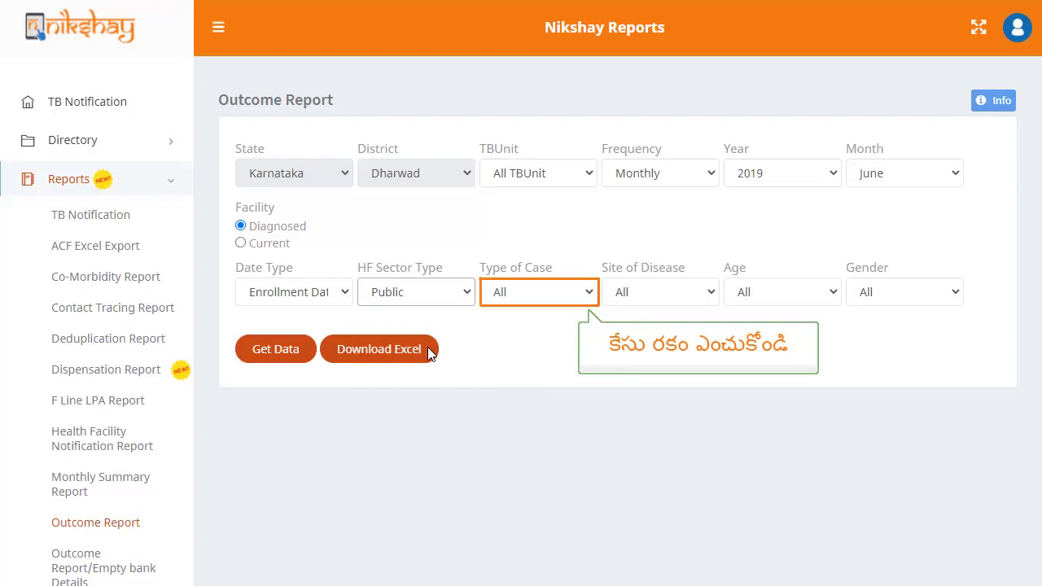
left_click(527, 287)
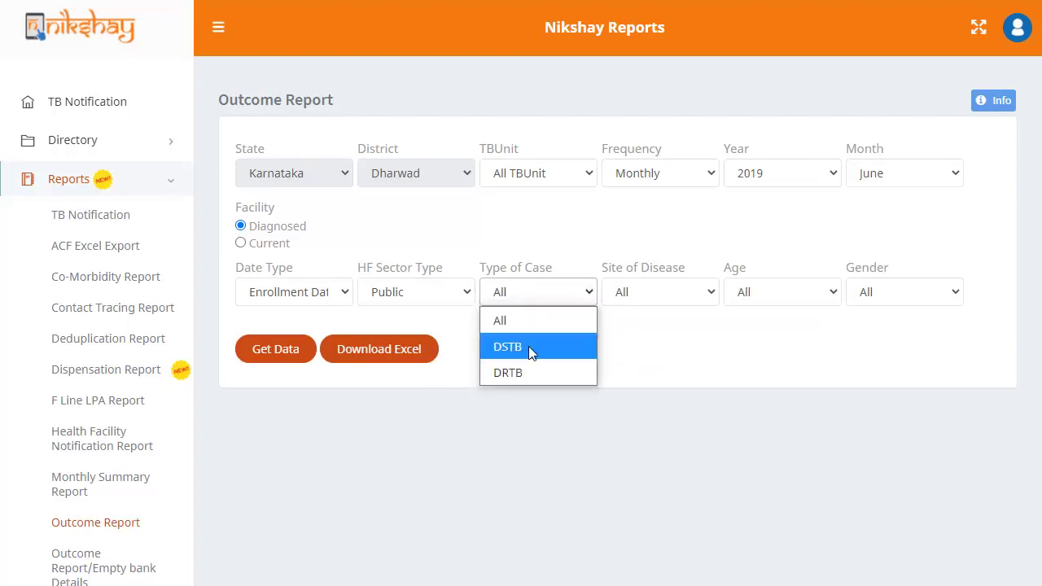
left_click(531, 350)
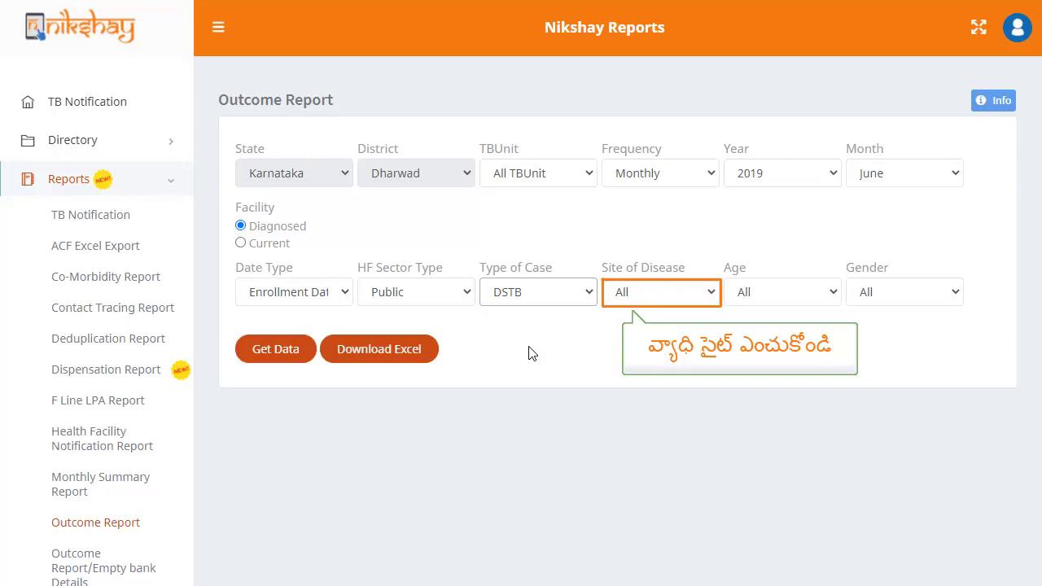
Set the site of disease, age and gender filters to All
left_click(658, 292)
left_click(656, 320)
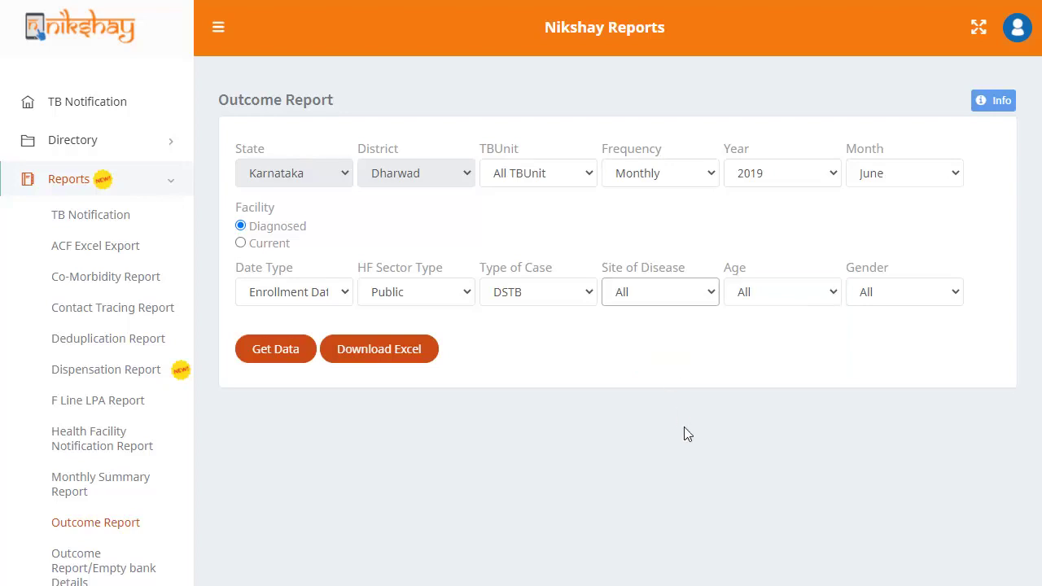
left_click(765, 291)
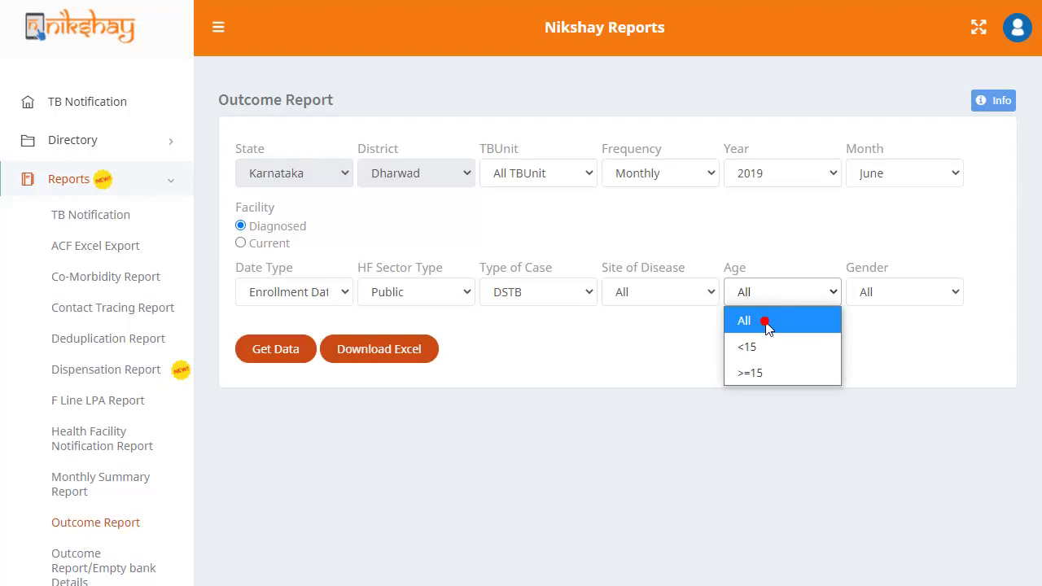
left_click(765, 321)
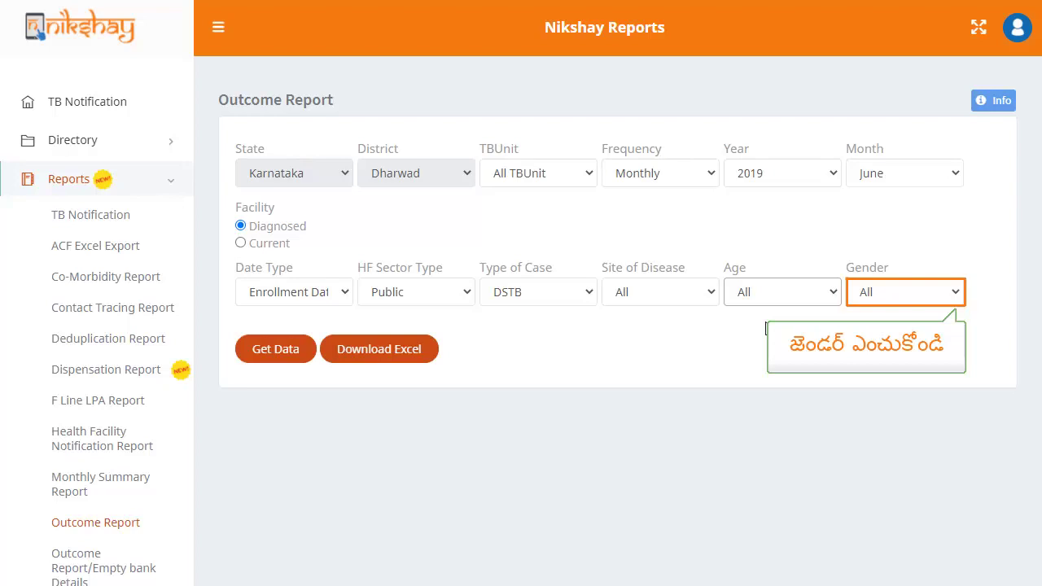
left_click(910, 288)
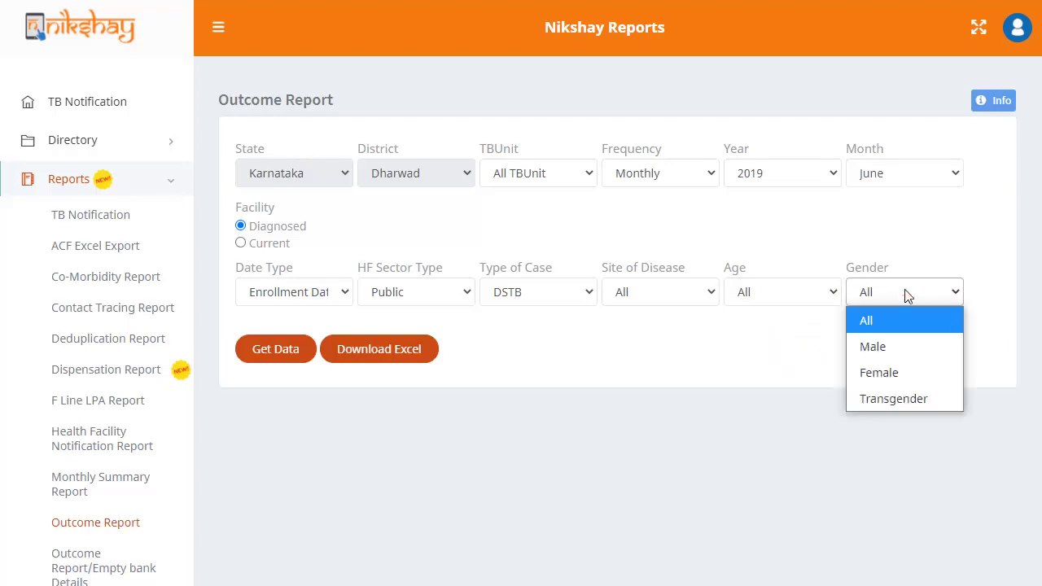
left_click(896, 322)
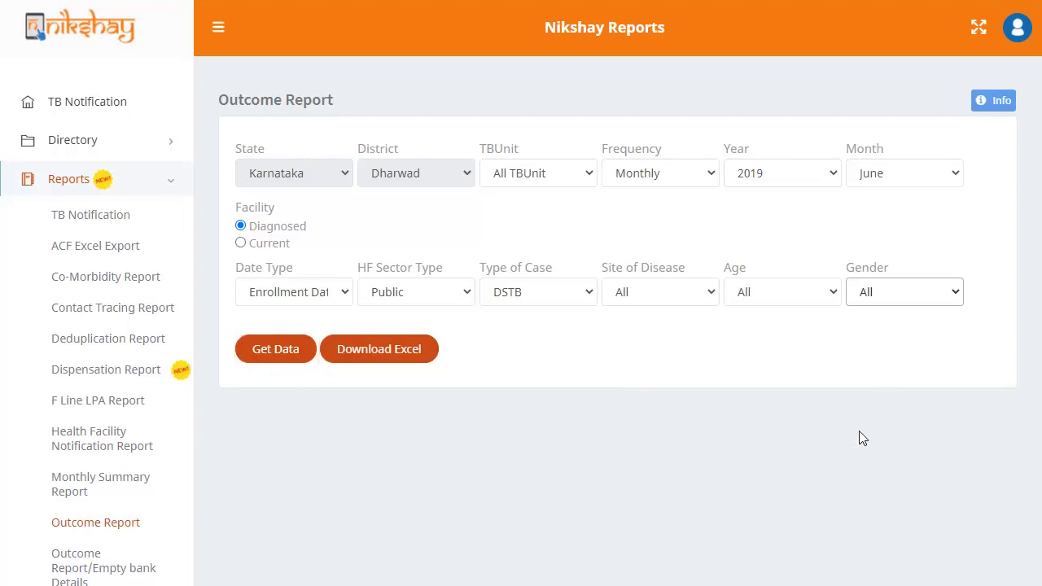
Retrieve the outcome data for the chosen filters and download the report in Excel format
left_click(293, 349)
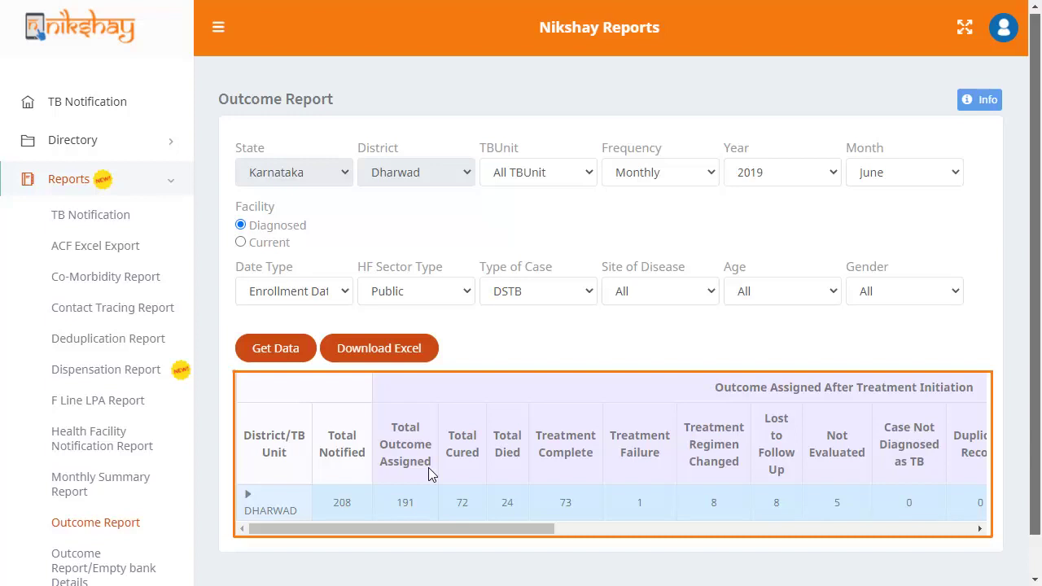
scroll(853, 522, "down", 1)
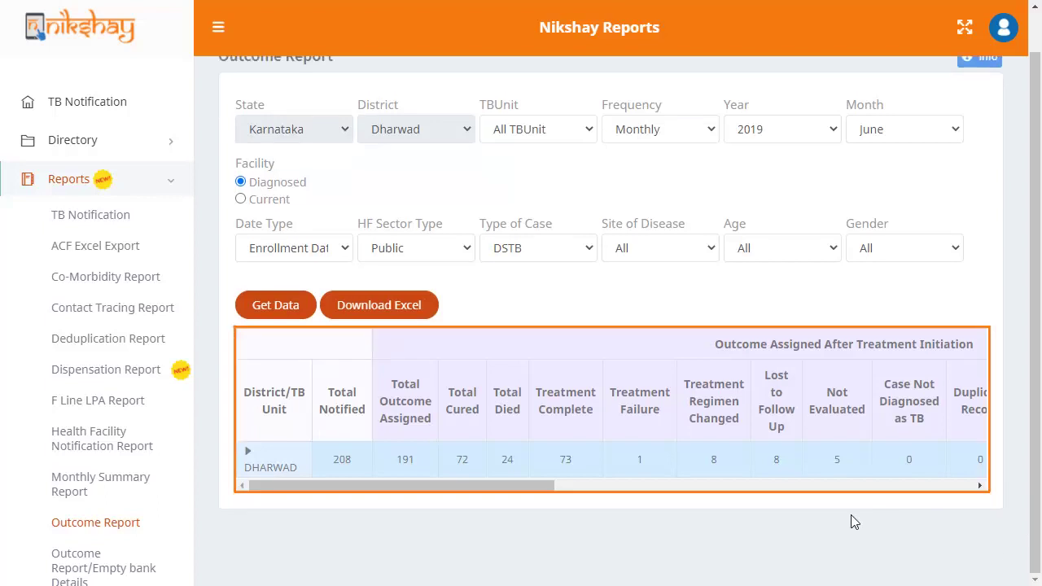
left_click_drag(540, 487, 548, 491)
left_click_drag(607, 490, 933, 531)
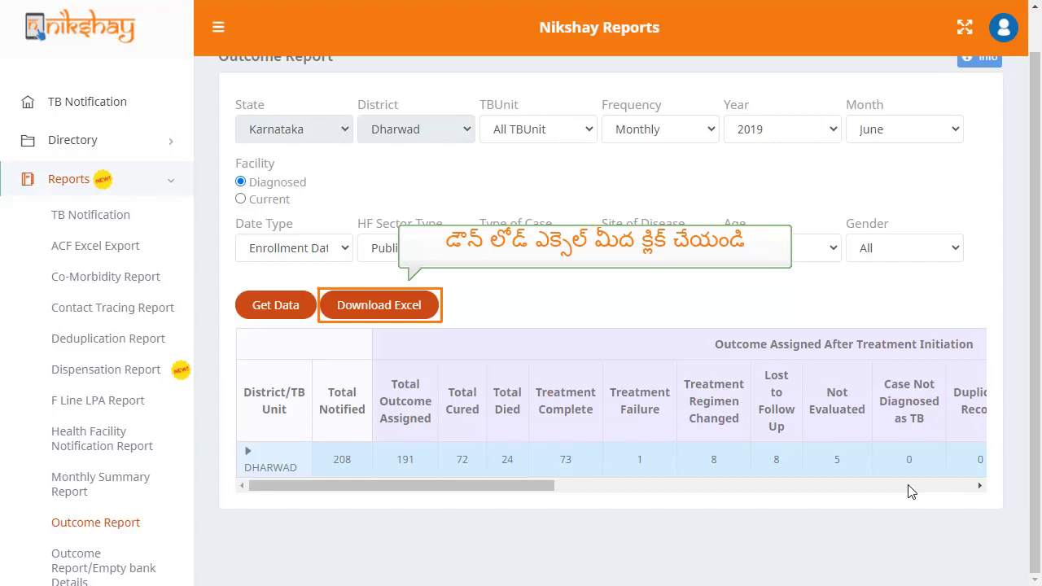
left_click(405, 302)
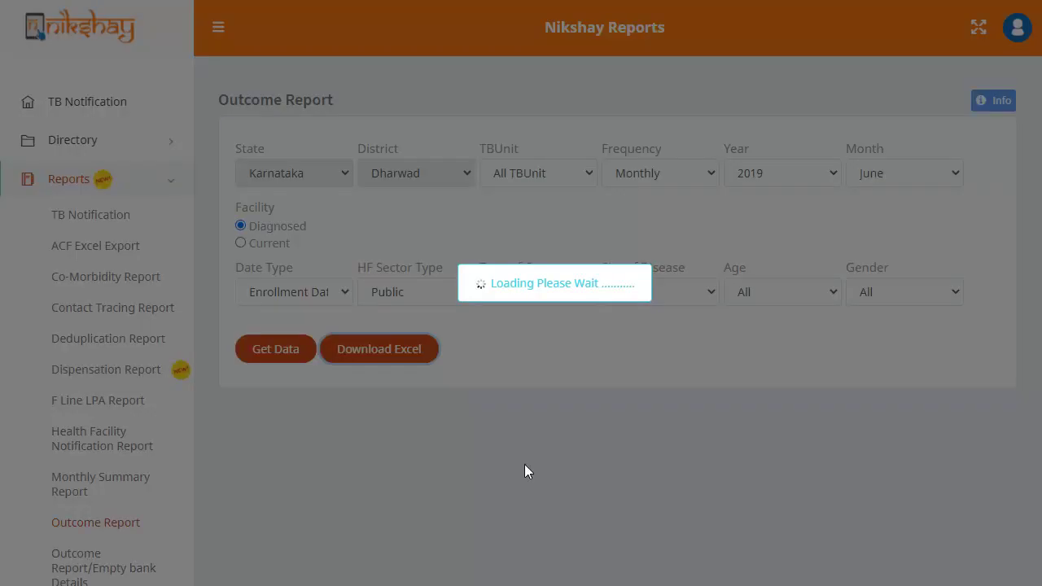